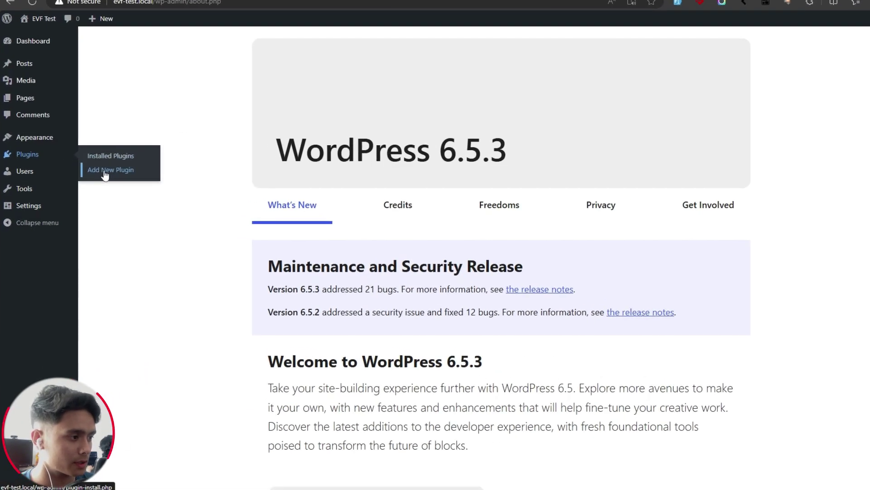
Search the plugin directory for 'SMTP', then install and activate WP Mail SMTP by WPForms.
click(105, 175)
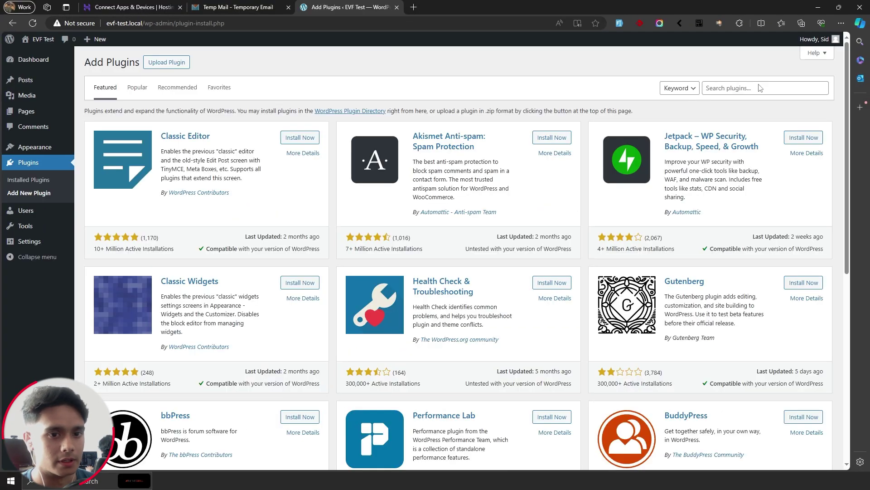
click(753, 87)
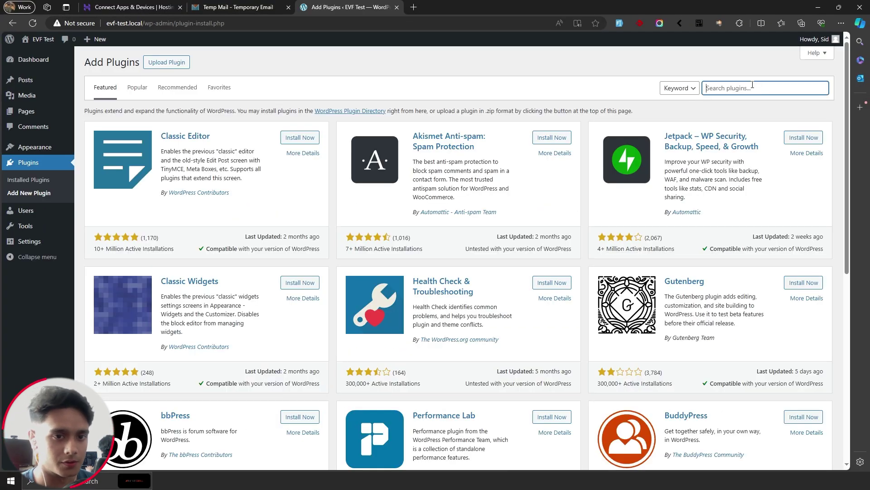
text(SMTP)
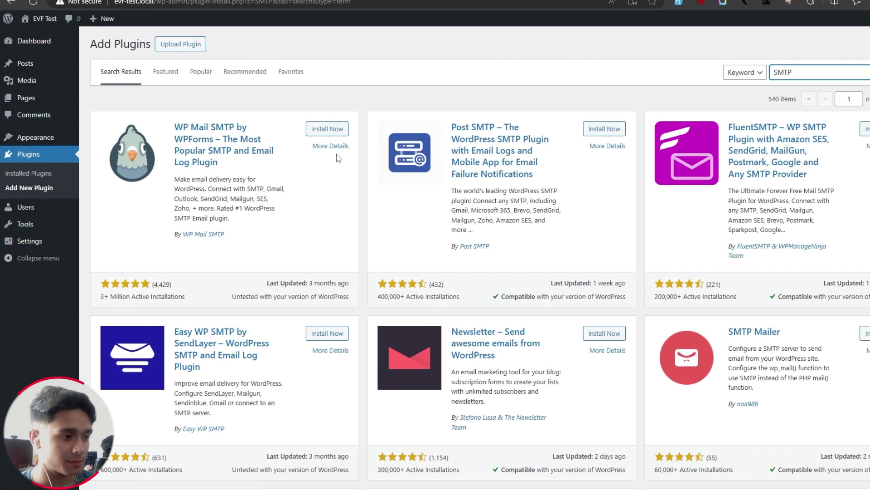
click(302, 140)
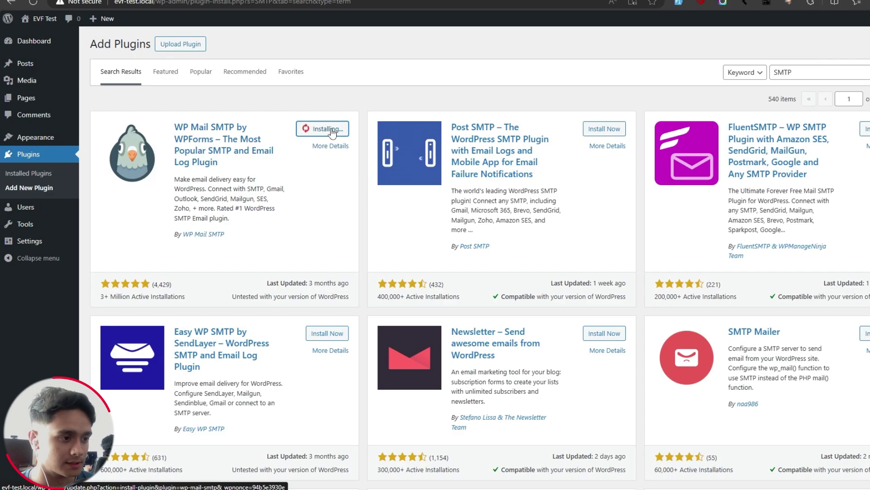
click(332, 131)
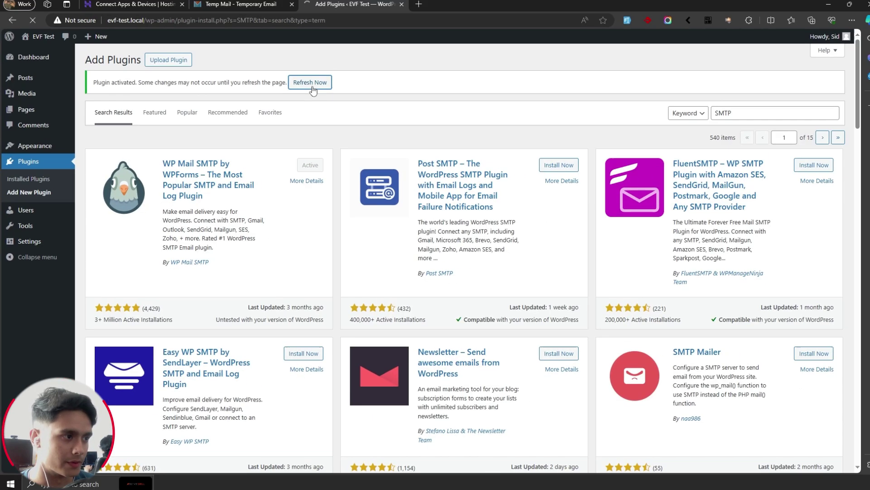
Launch the WP Mail SMTP setup wizard and pick Other SMTP as the mailer.
click(334, 69)
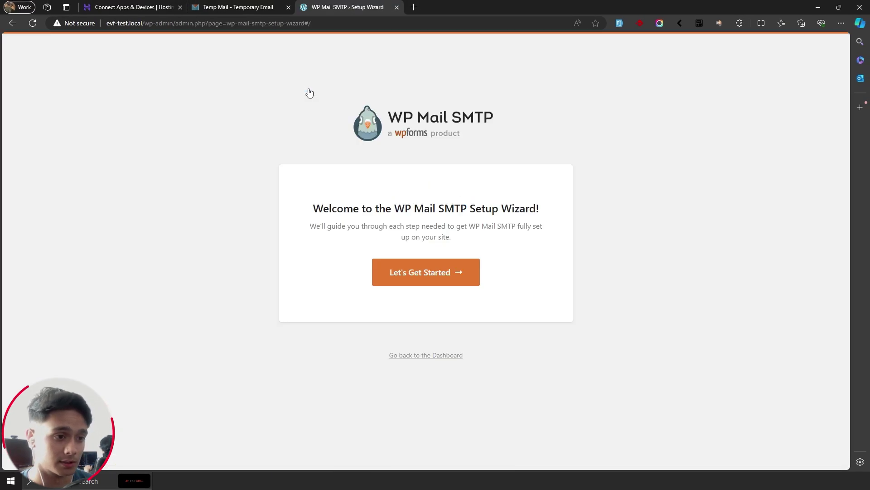
click(413, 275)
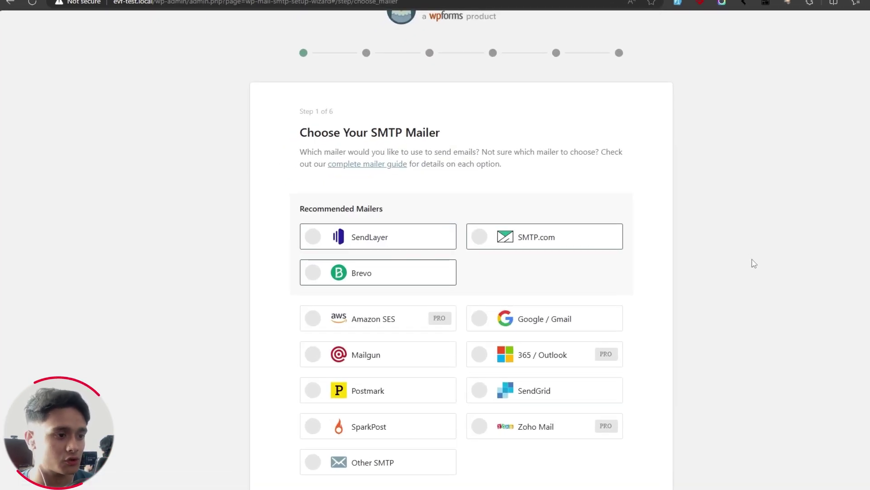
scroll(754, 263, down, 1)
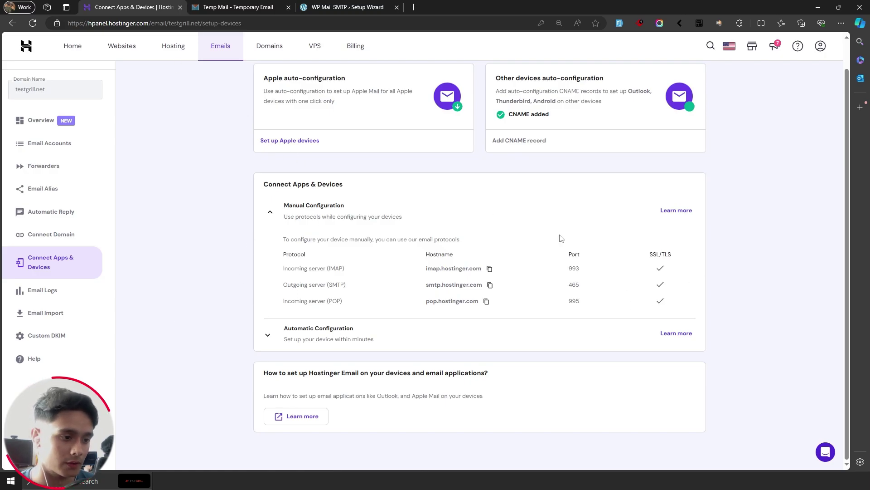
click(305, 5)
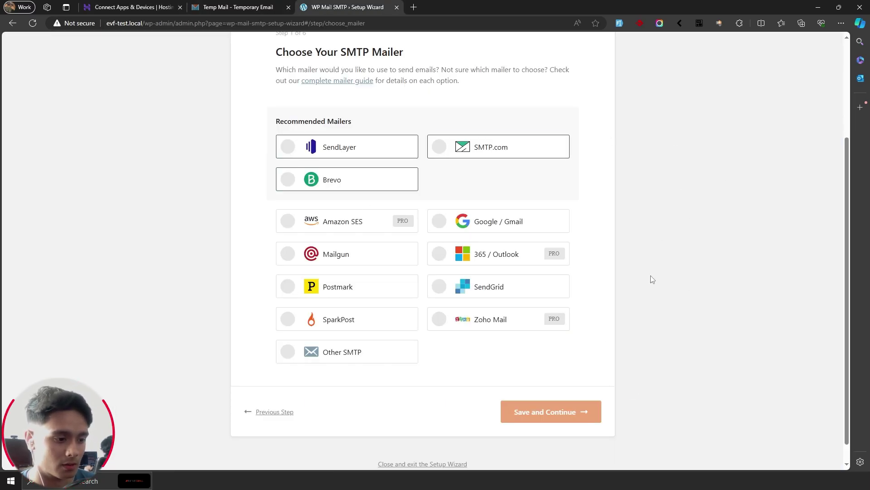
click(354, 351)
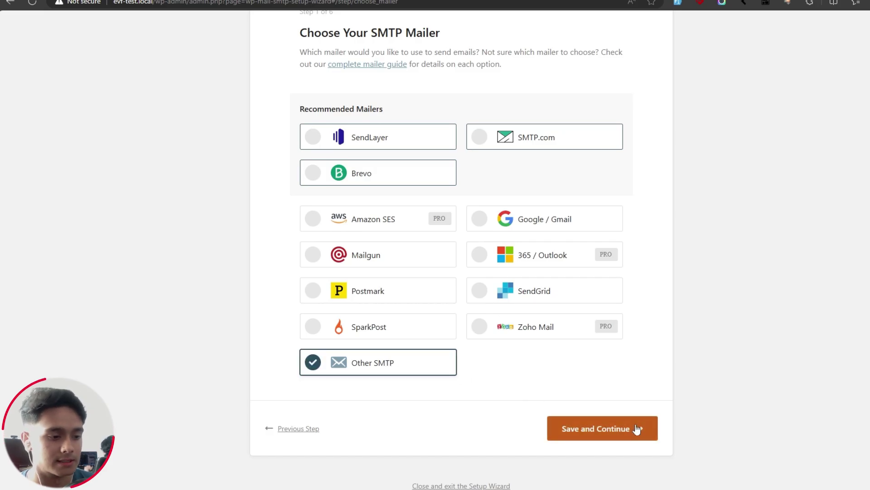
Save the Other SMTP mailer choice and continue to Configure Mailer Settings.
click(636, 429)
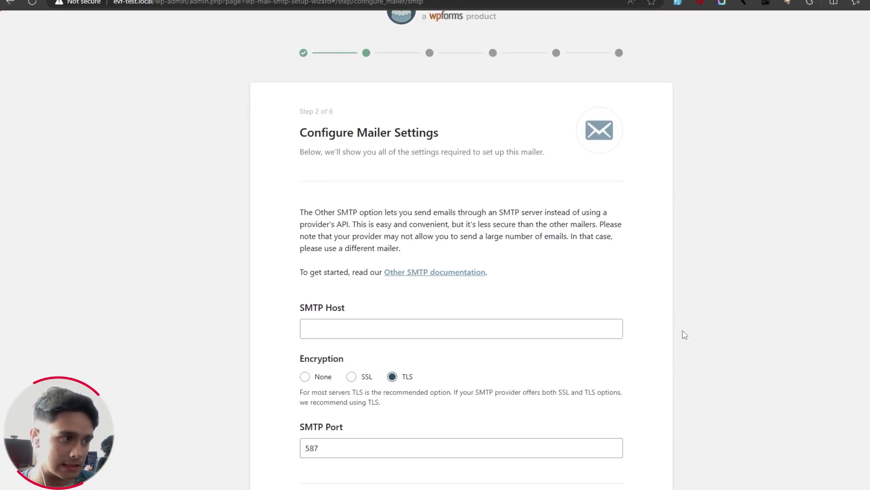
scroll(680, 313, down, 5)
scroll(679, 227, up, 2)
scroll(634, 204, down, 2)
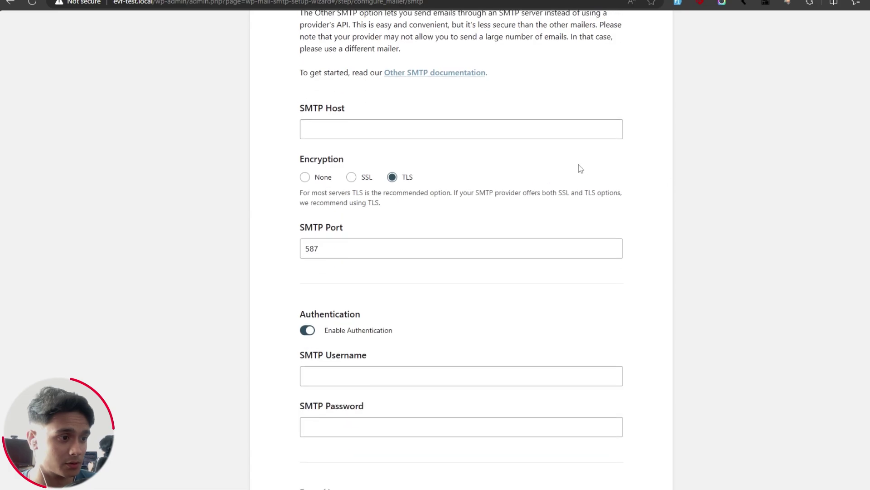
scroll(612, 213, up, 2)
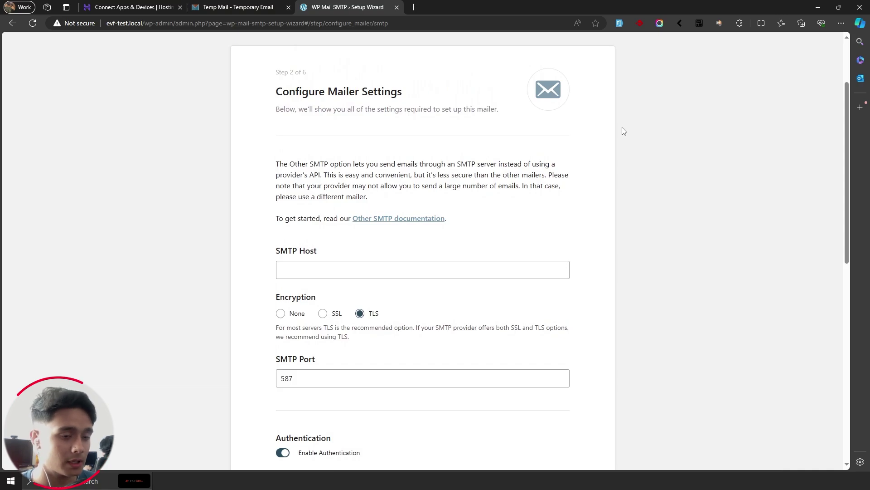
scroll(617, 131, down, 1)
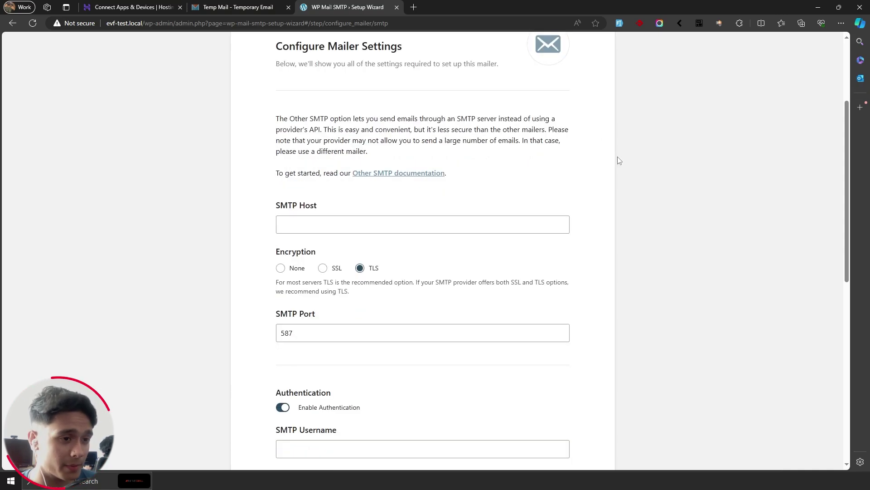
Copy Hostinger's outgoing SMTP hostname smtp.hostinger.com from its connection details.
key(ctrl+Tab)
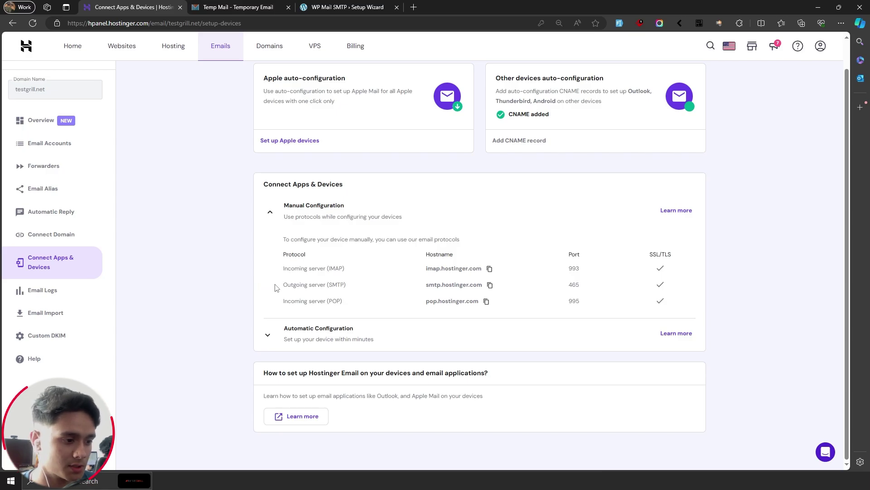
drag(275, 288, 352, 286)
drag(411, 290, 593, 288)
double_click(490, 284)
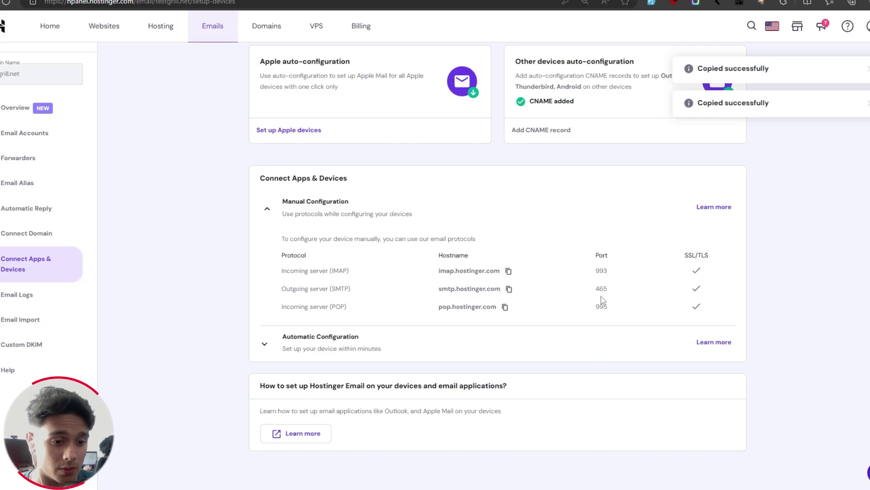
Paste smtp.hostinger.com into the SMTP Host field.
key(ctrl+Tab)
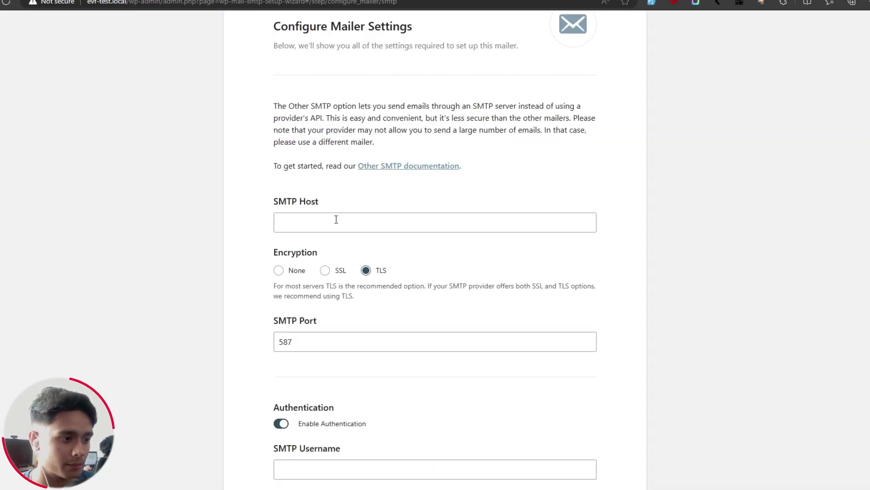
click(336, 221)
key(ctrl+v)
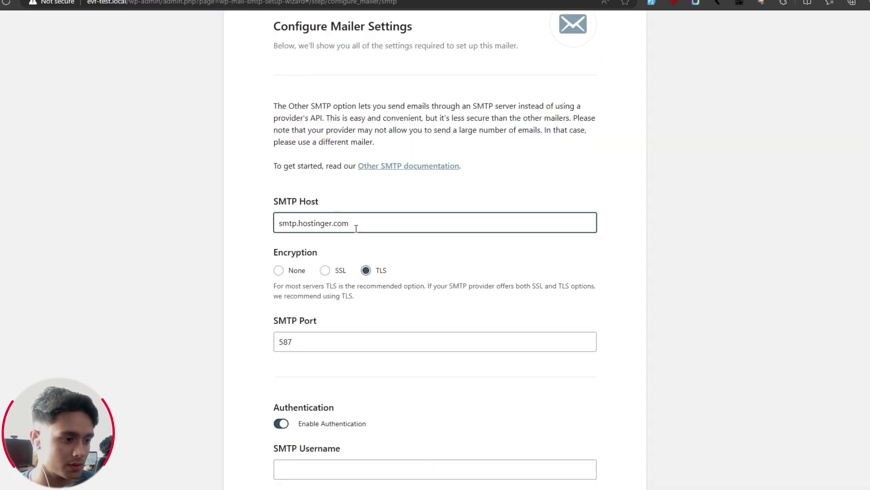
Set encryption to SSL, keeping SMTP port 465 with Auto TLS enabled.
click(326, 271)
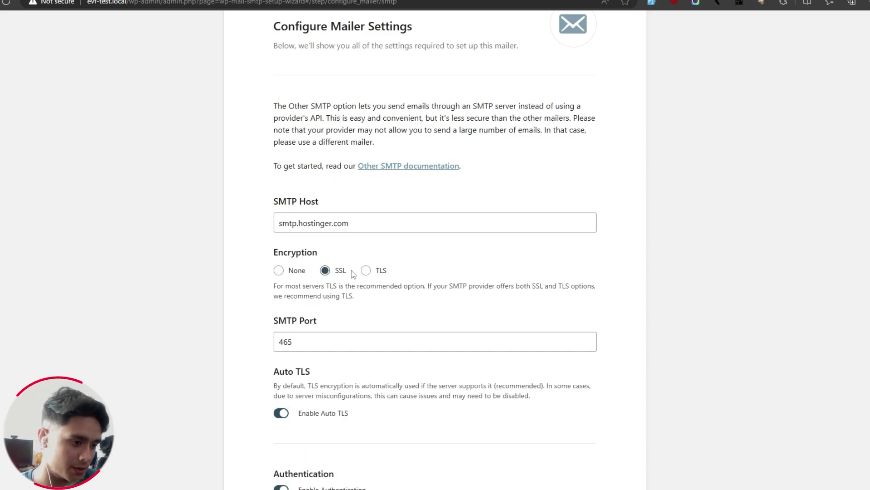
click(366, 272)
key(ctrl+Tab)
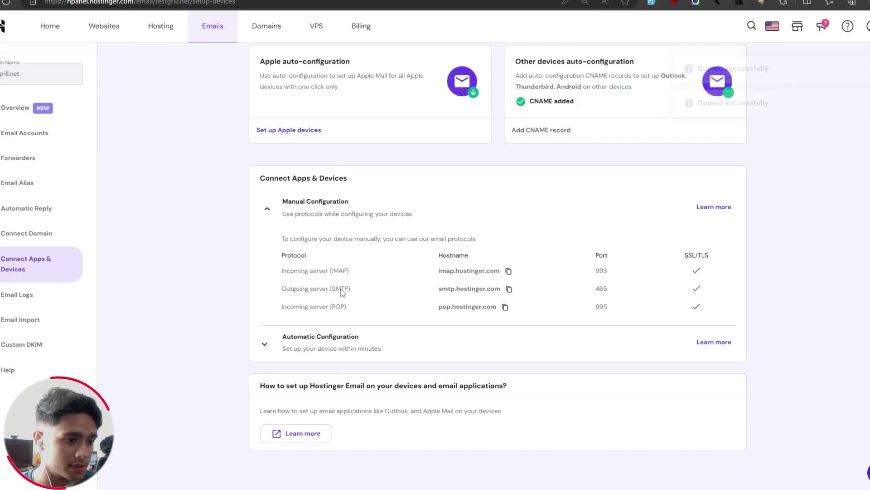
key(ctrl+Tab)
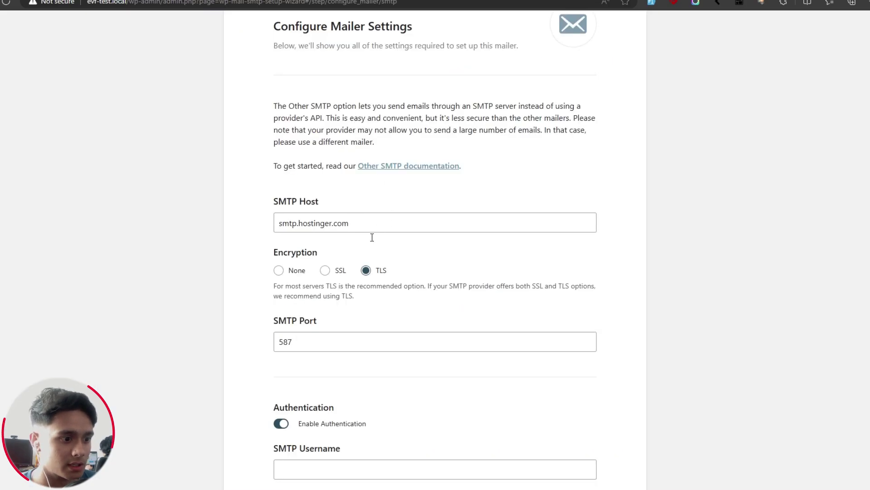
click(326, 271)
scroll(326, 276, down, 1)
double_click(307, 291)
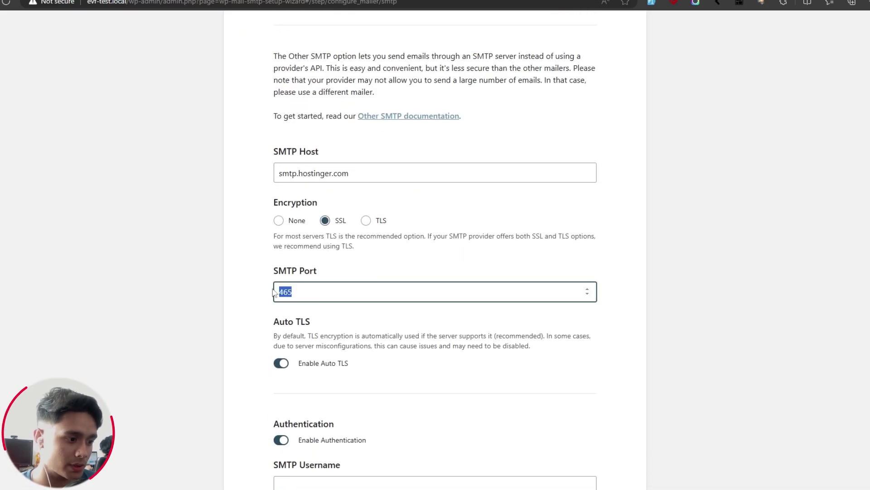
click(317, 292)
scroll(277, 275, down, 1)
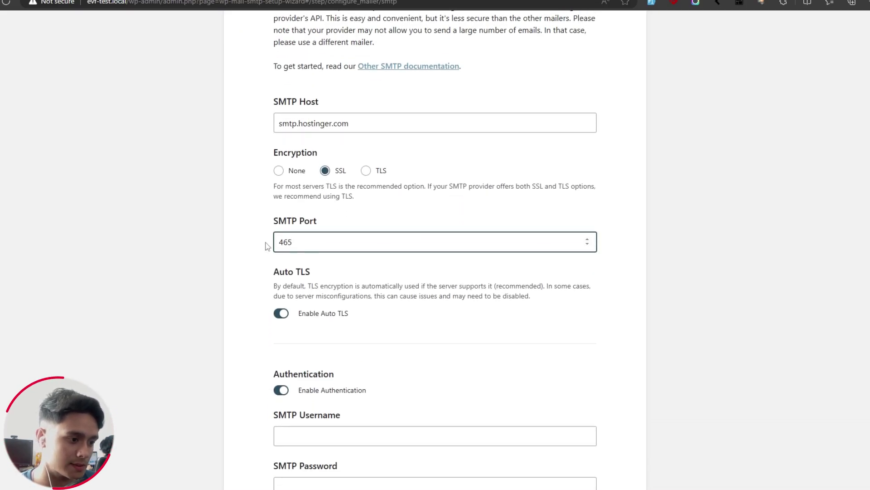
scroll(268, 244, down, 1)
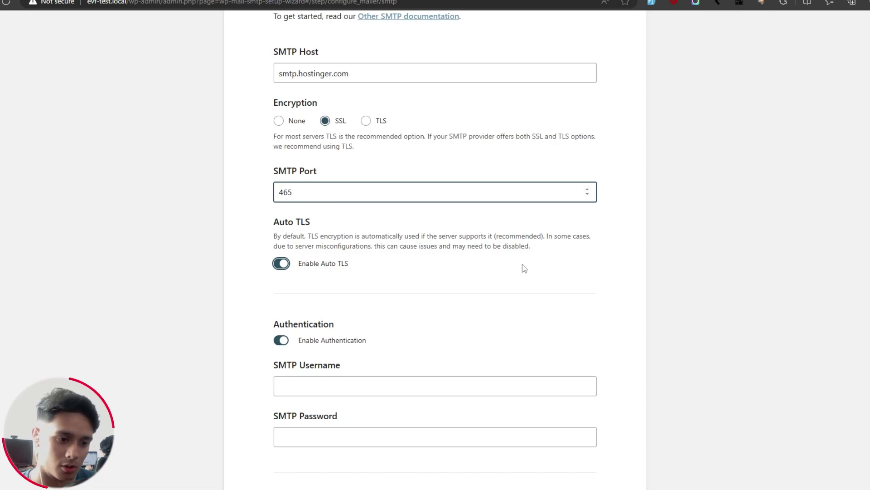
scroll(222, 222, down, 4)
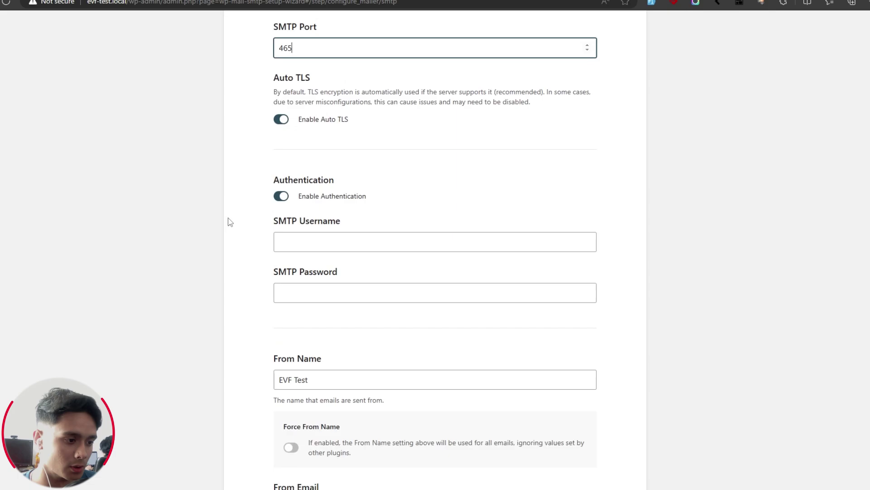
Copy the mailbox address from hPanel Email Accounts into the SMTP Username field.
click(317, 190)
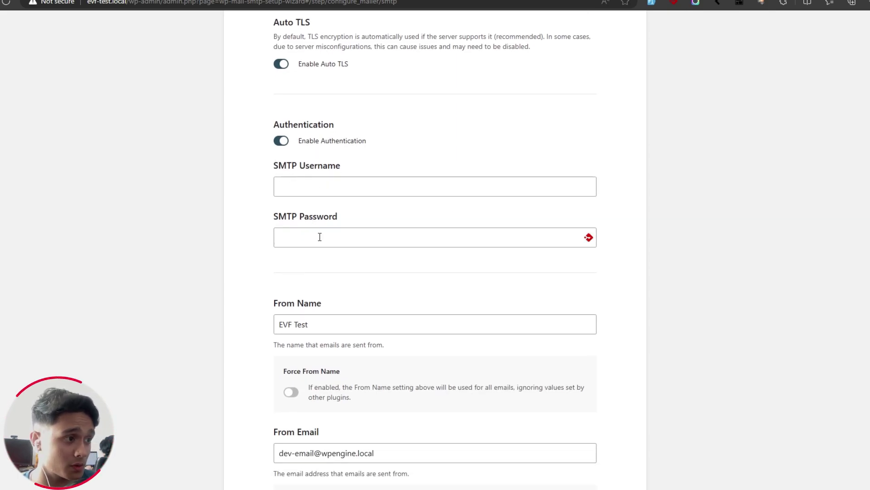
click(59, 0)
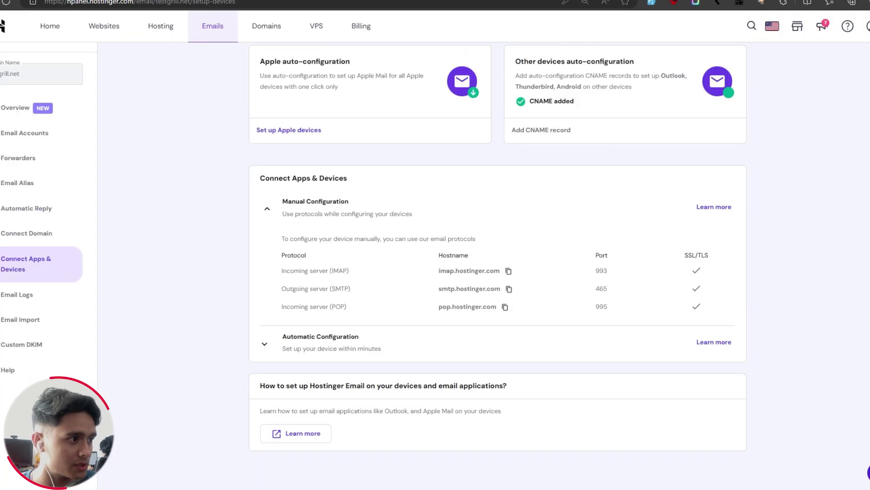
click(42, 145)
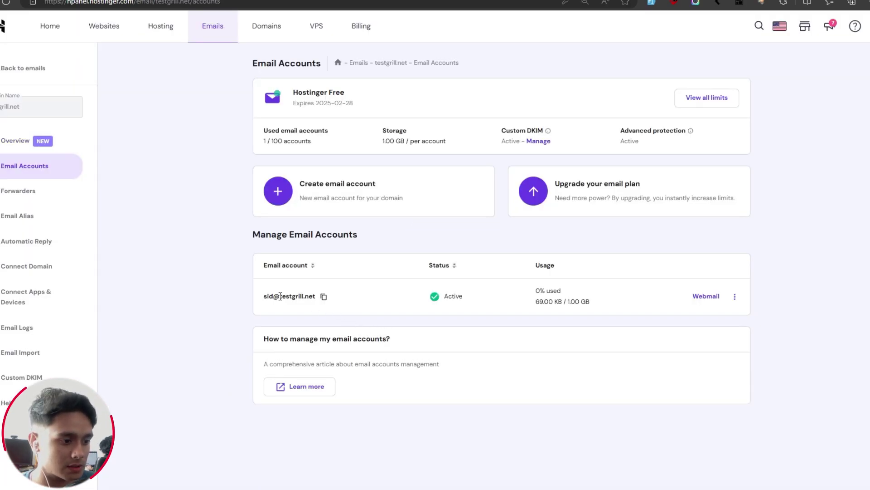
click(324, 296)
key(ctrl+Tab)
click(336, 189)
key(ctrl+v)
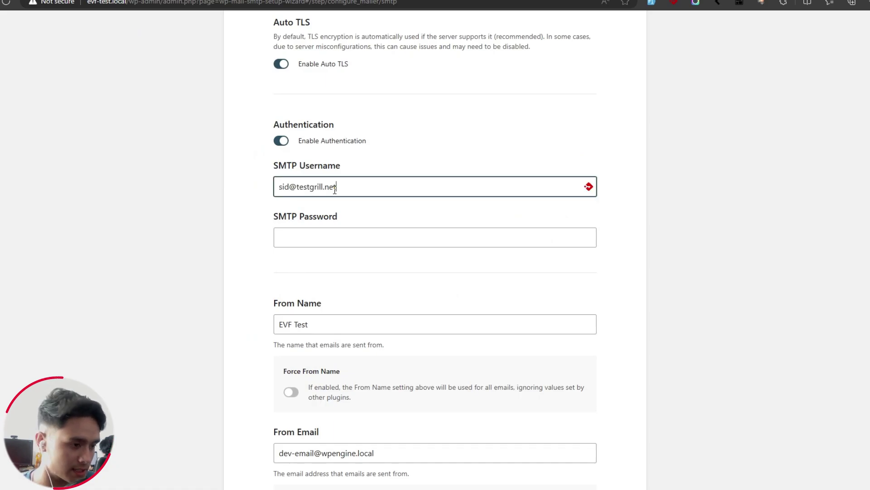
Enter the Hostinger mailbox password into the SMTP Password field.
click(329, 235)
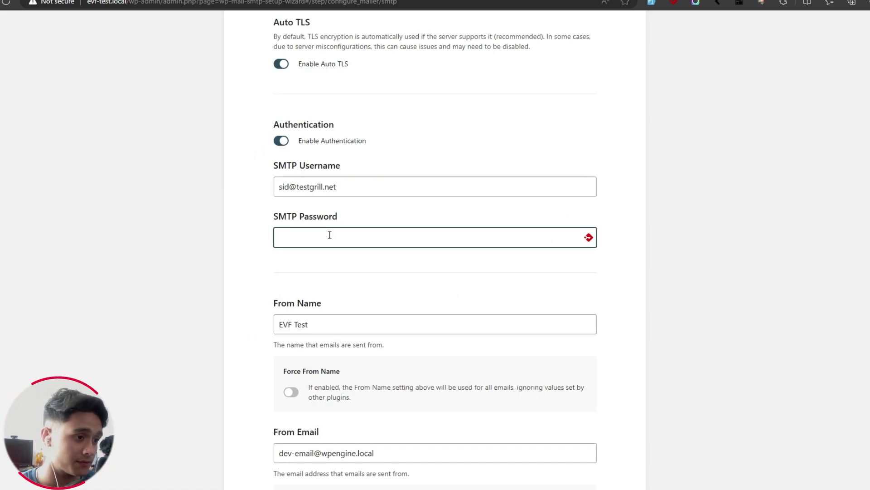
key(ctrl+v)
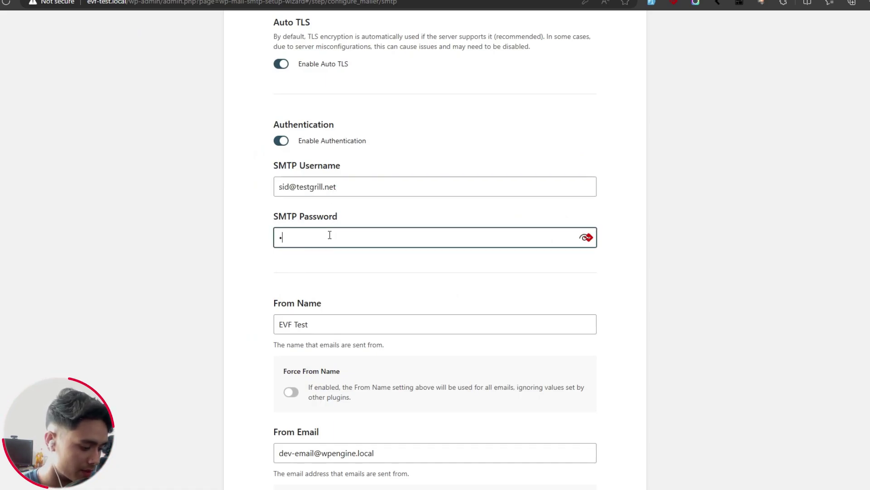
scroll(425, 275, down, 1)
Replace the old From Name with the sender's name.
drag(373, 274, 288, 274)
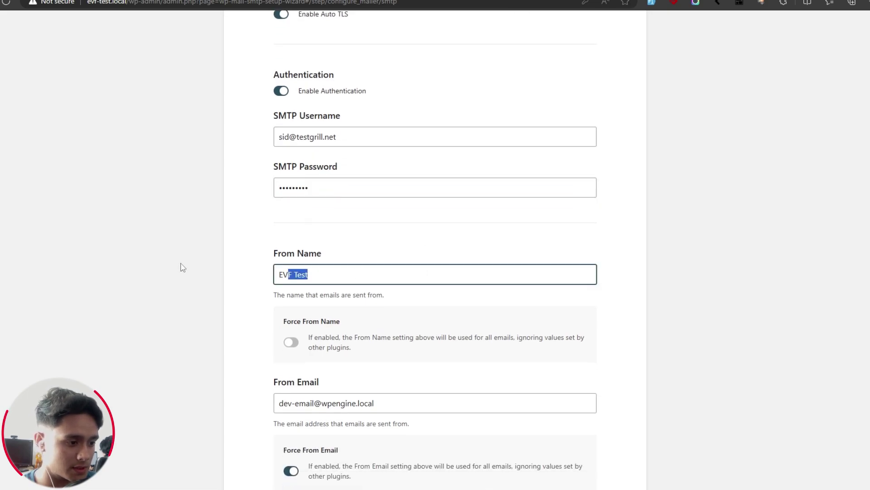
triple_click(330, 275)
text(Sid)
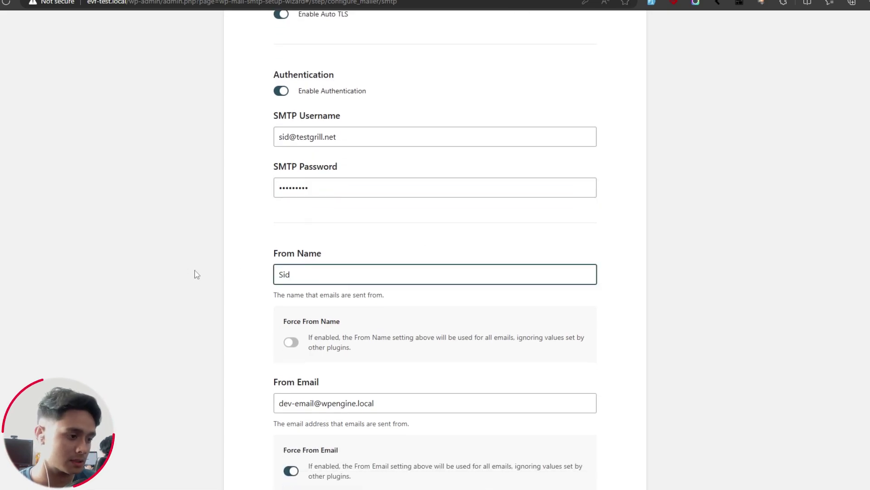
click(251, 285)
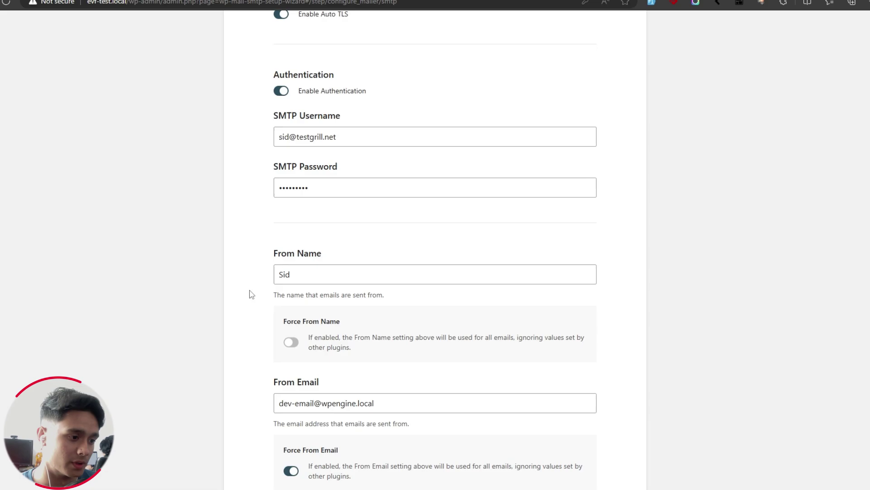
scroll(249, 293, down, 2)
drag(397, 299, 273, 303)
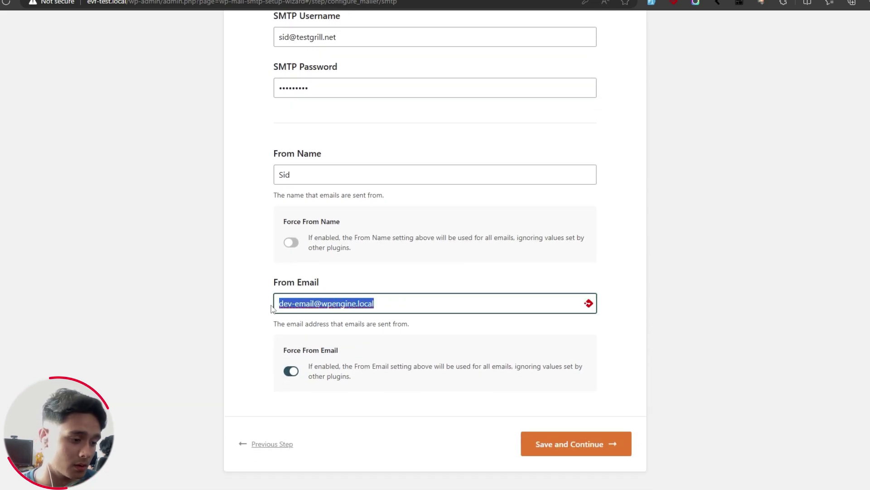
scroll(246, 265, up, 1)
Copy the SMTP username address into the From Email field.
drag(347, 92, 243, 93)
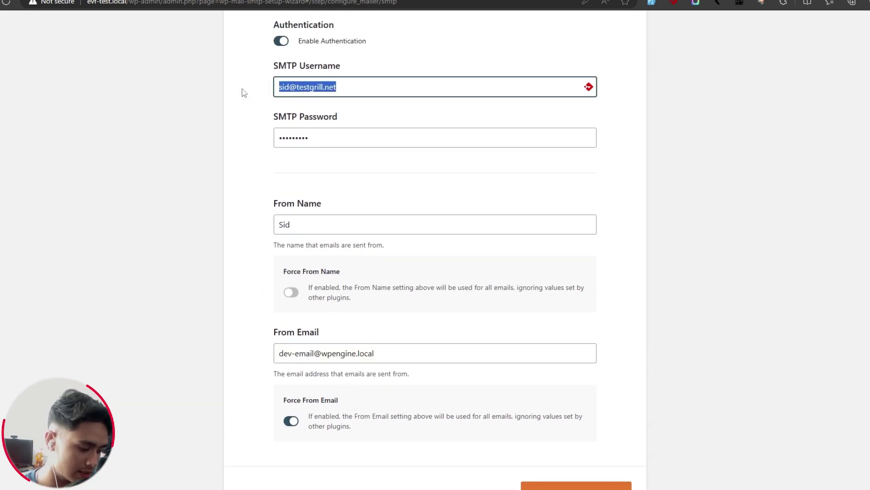
key(ctrl+c)
click(268, 182)
scroll(268, 182, down, 2)
click(388, 265)
drag(388, 264, 168, 262)
key(ctrl+v)
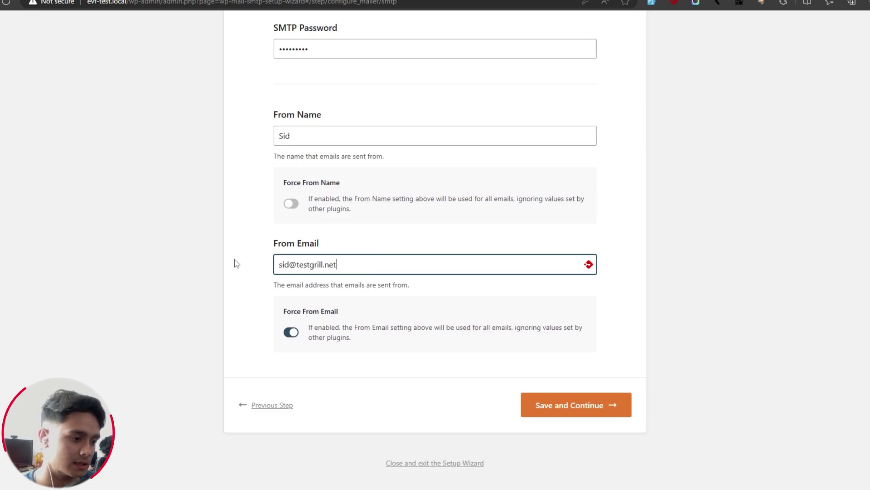
click(241, 263)
scroll(246, 262, up, 1)
scroll(262, 330, up, 1)
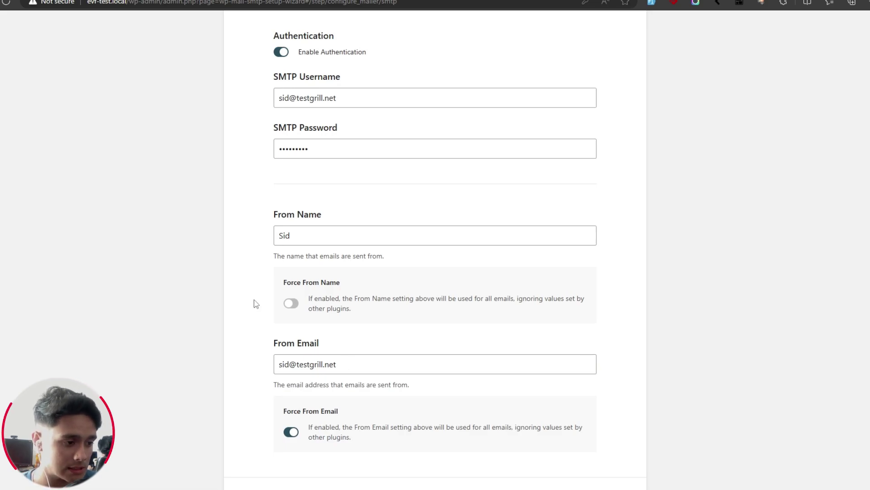
Turn on Force From Name and recheck the From Name value.
scroll(240, 306, down, 2)
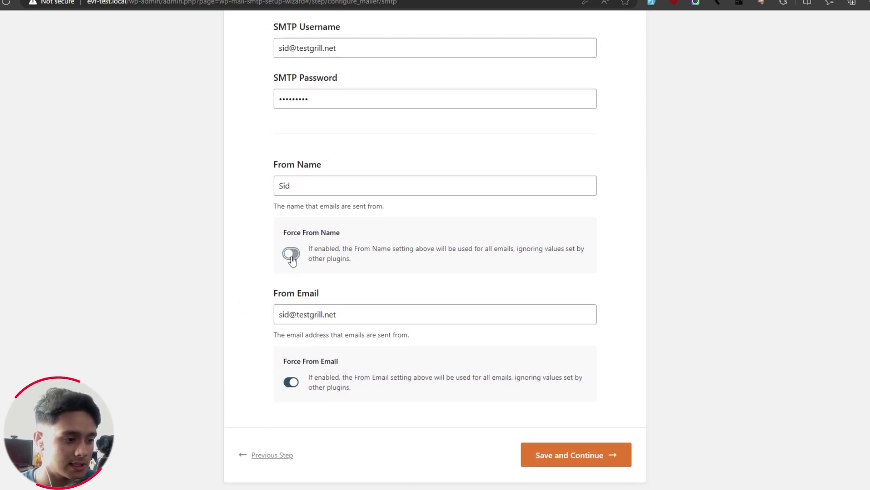
click(290, 253)
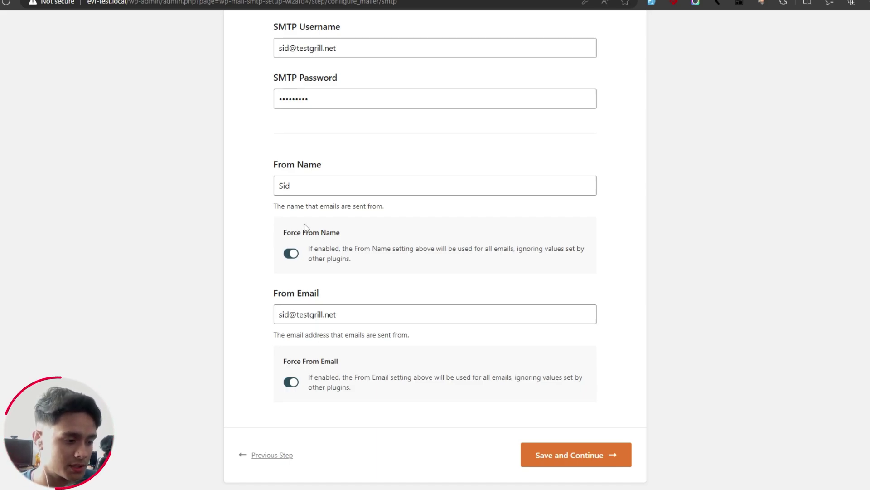
click(333, 314)
double_click(308, 187)
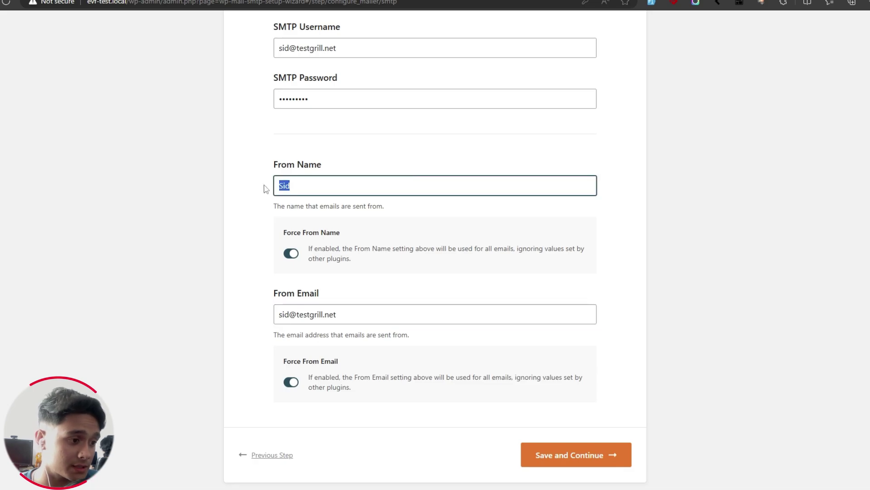
click(241, 222)
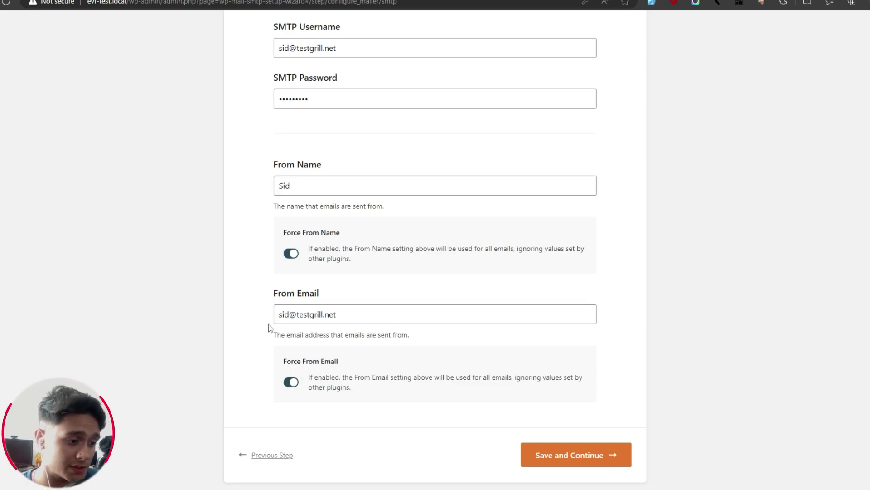
scroll(258, 317, down, 2)
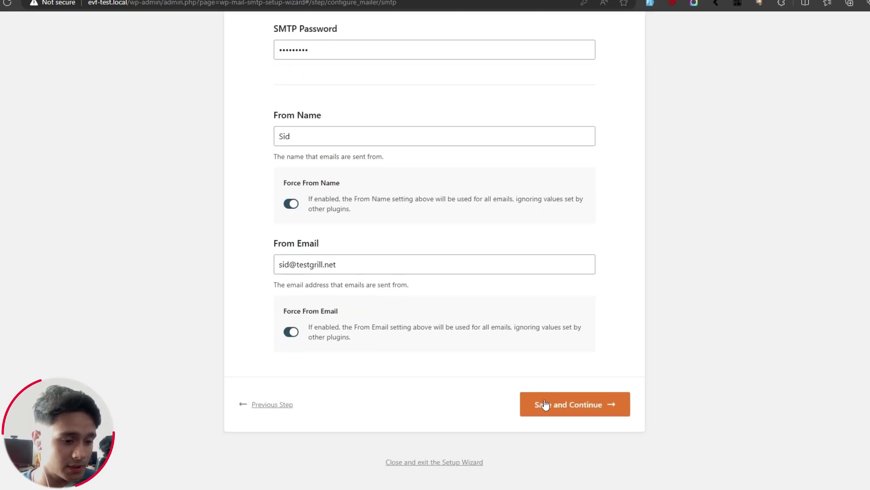
Save the mailer settings and the chosen email features.
click(545, 384)
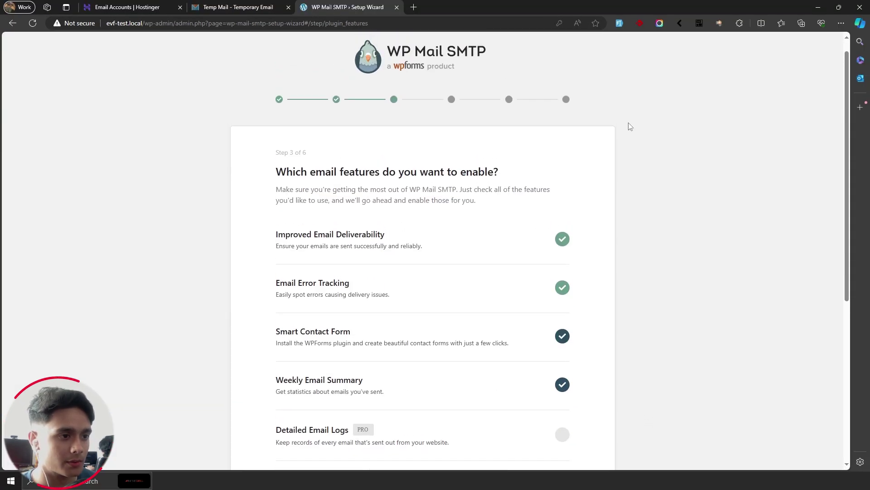
scroll(705, 246, down, 5)
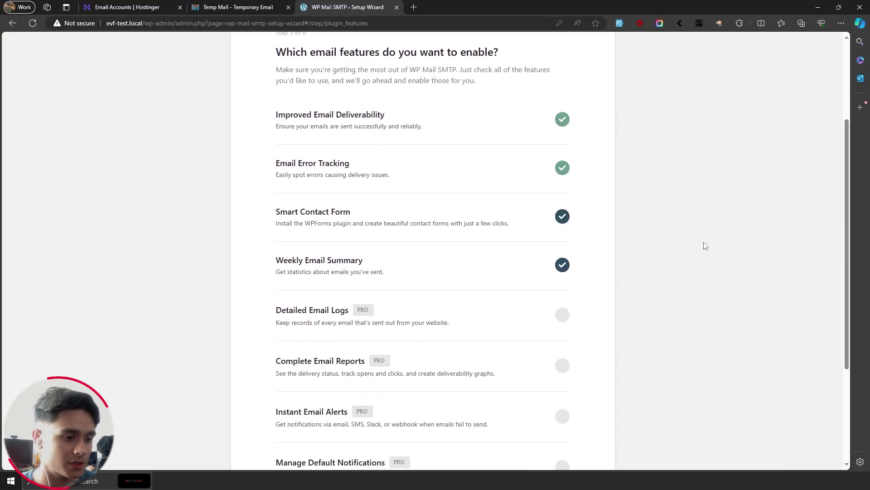
click(556, 372)
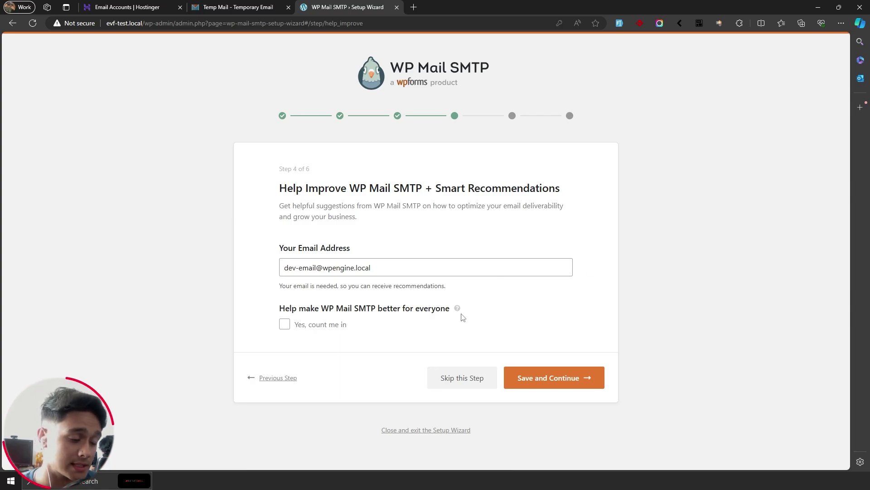
Skip the help-improve and license key steps, then finish the setup wizard.
click(463, 386)
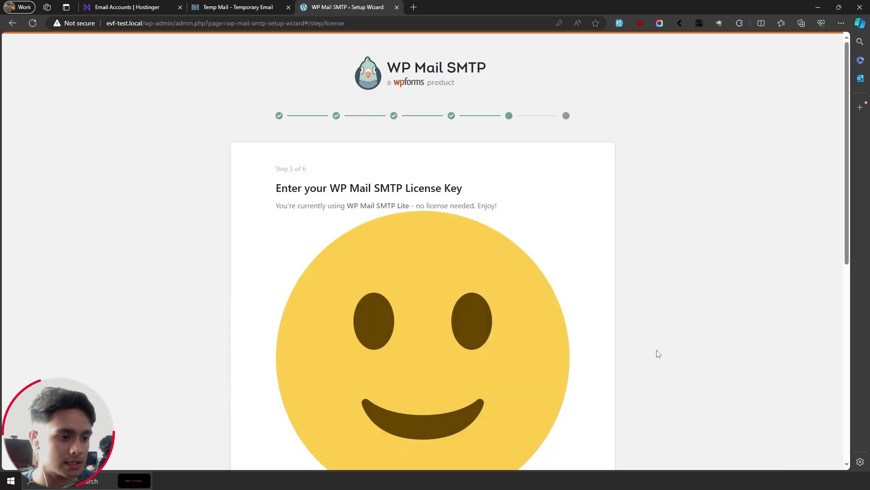
scroll(659, 353, down, 8)
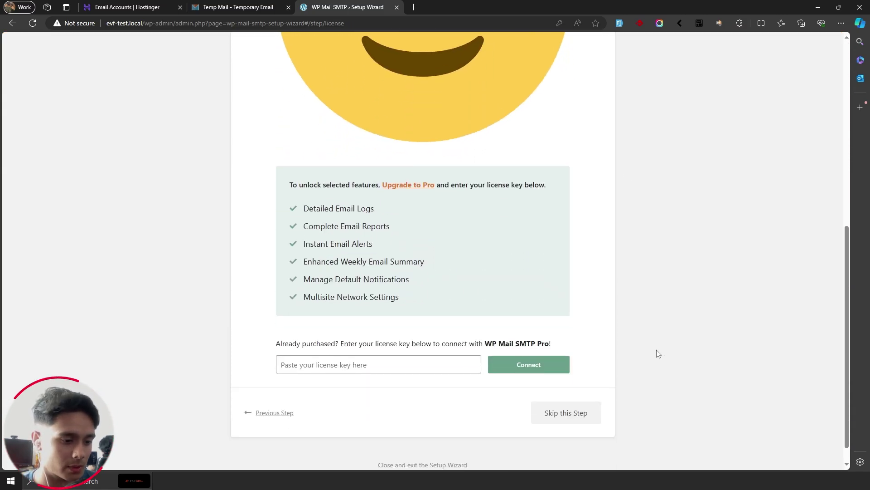
scroll(658, 354, down, 1)
click(577, 394)
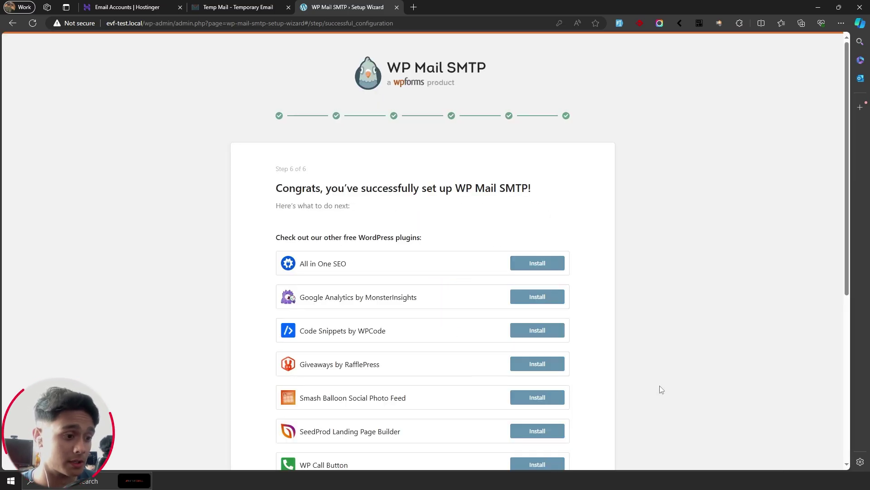
scroll(590, 208, down, 3)
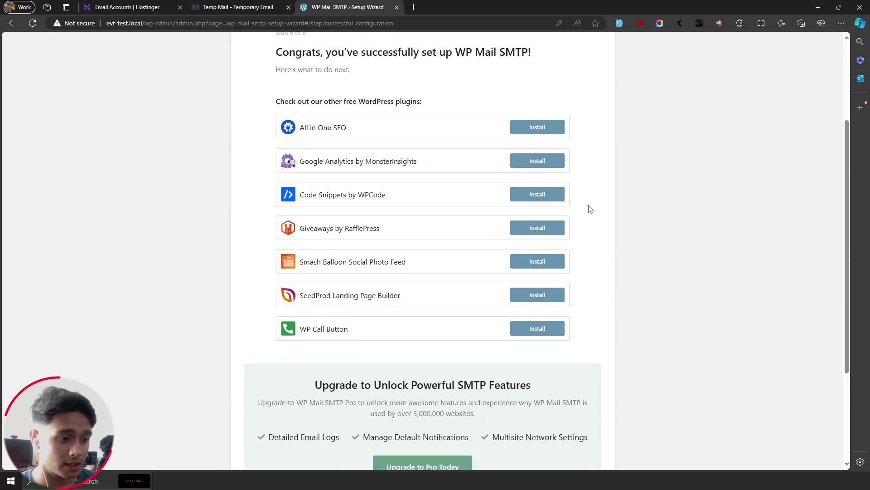
scroll(589, 208, down, 3)
click(538, 431)
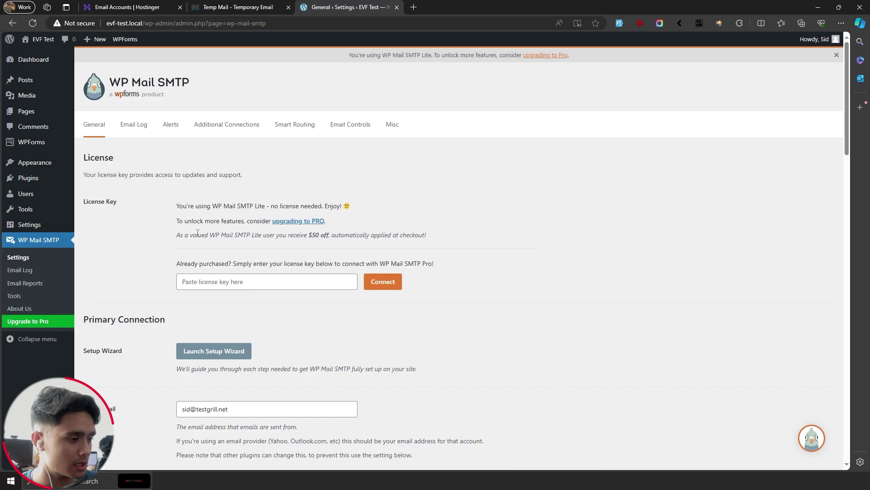
Put the temporary inbox address into the Email Test Send To field.
click(21, 297)
click(286, 197)
key(ctrl+a)
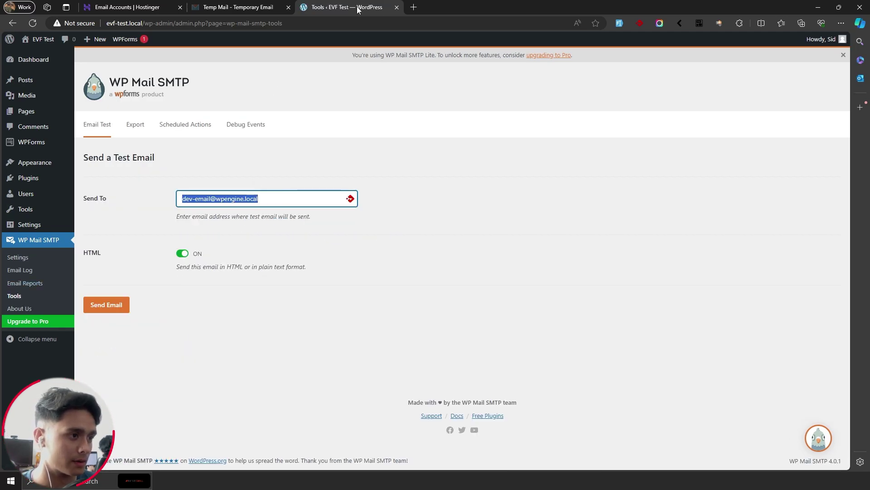
click(231, 7)
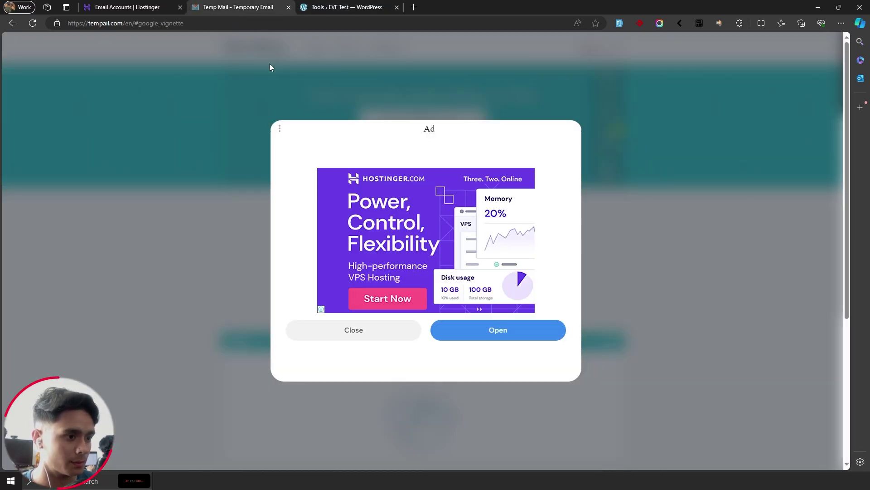
click(366, 330)
click(418, 119)
click(347, 7)
key(ctrl+v)
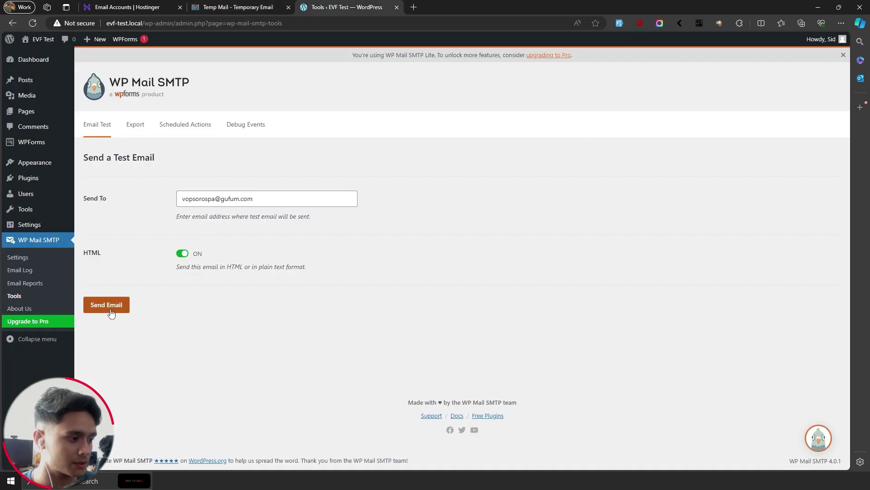
Send the test HTML email and confirm it arrived in the temporary inbox.
click(107, 304)
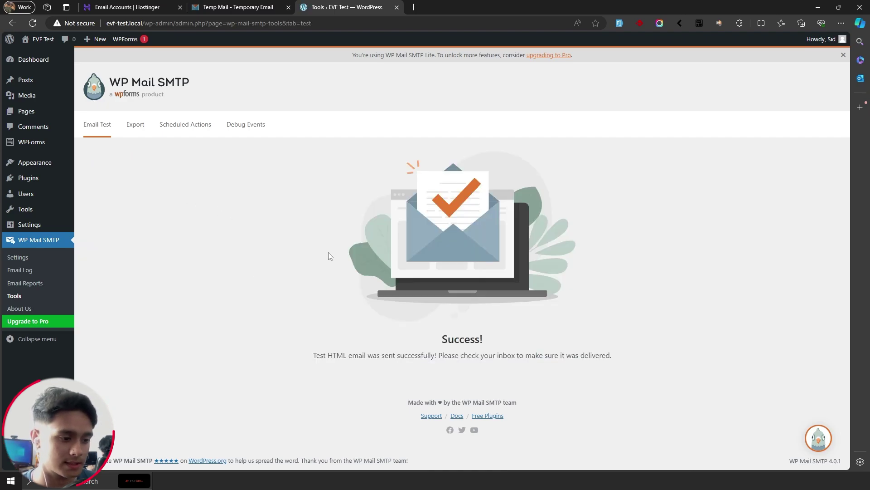
click(258, 6)
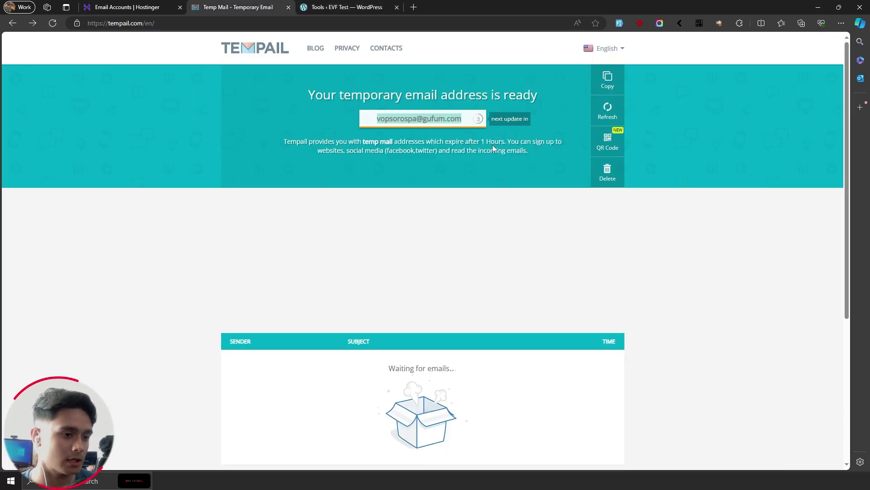
scroll(720, 243, down, 1)
scroll(721, 244, down, 1)
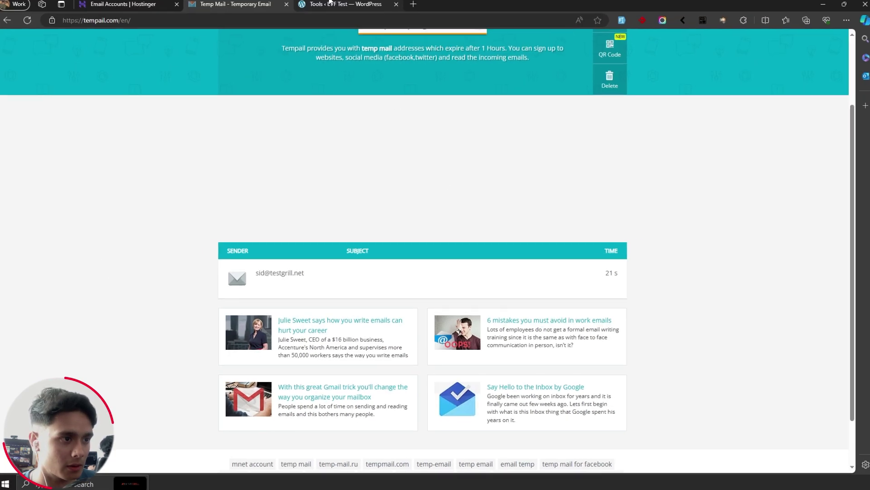
click(330, 4)
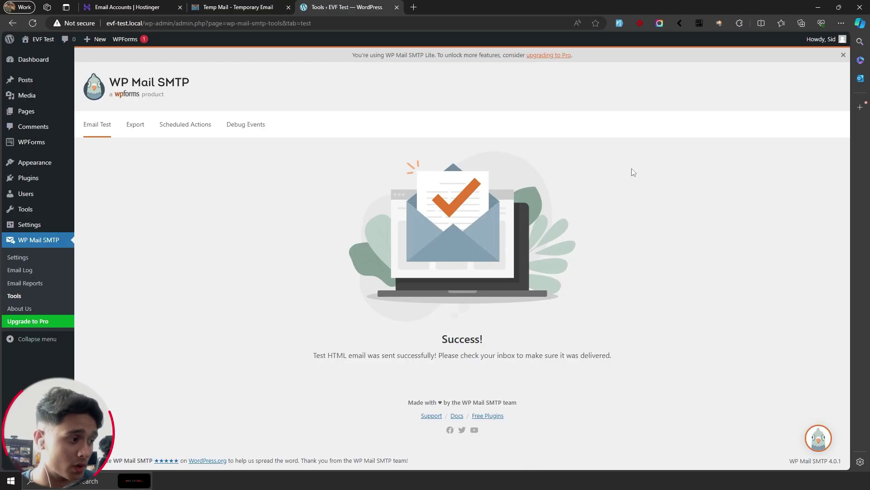
Review the saved From Email and From Name in WP Mail SMTP's General settings.
click(17, 257)
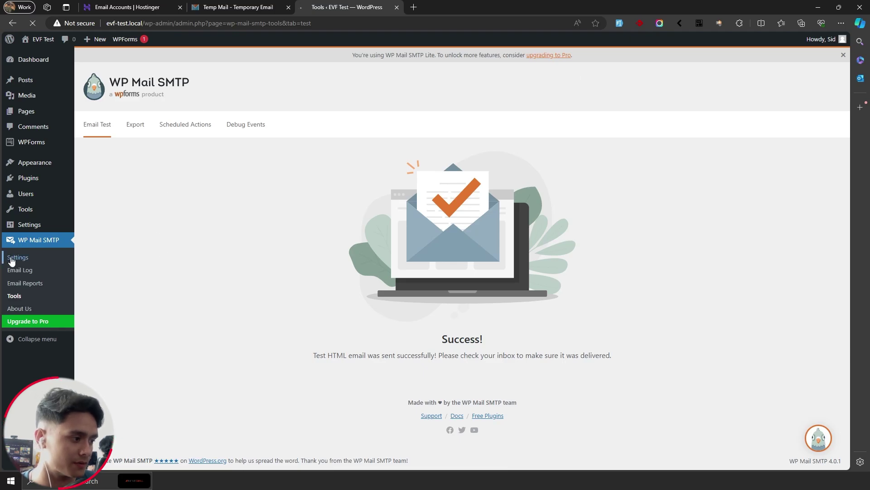
scroll(476, 243, down, 5)
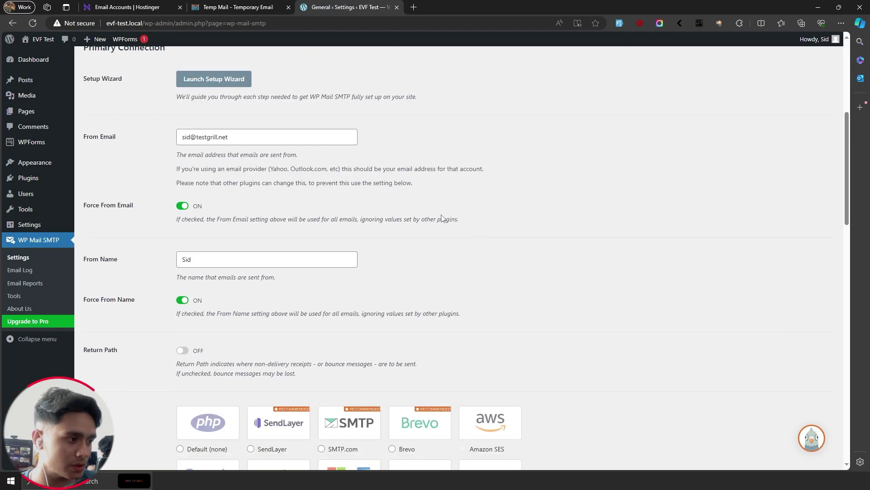
triple_click(241, 143)
click(521, 189)
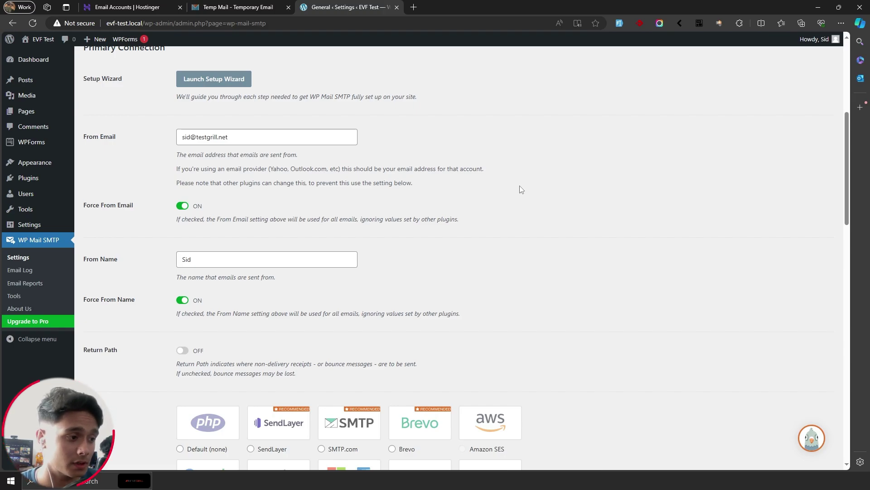
scroll(519, 190, up, 3)
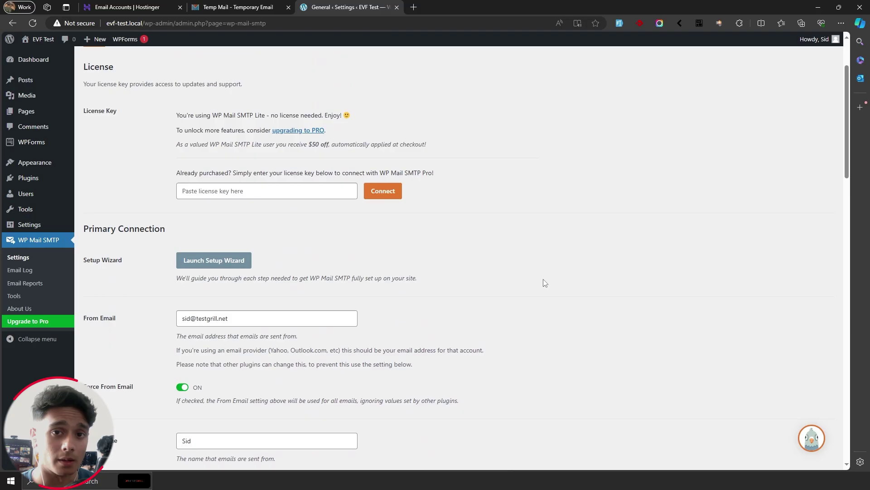